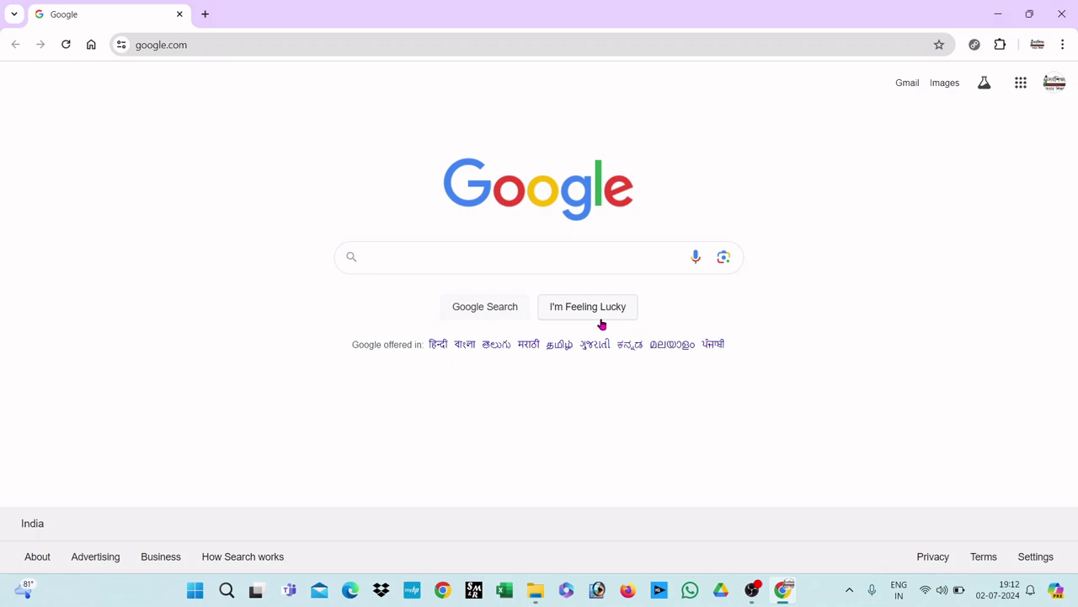
Search Google for "online pdf editor"
{"action": "left_click", "coordinate": [444, 264]}
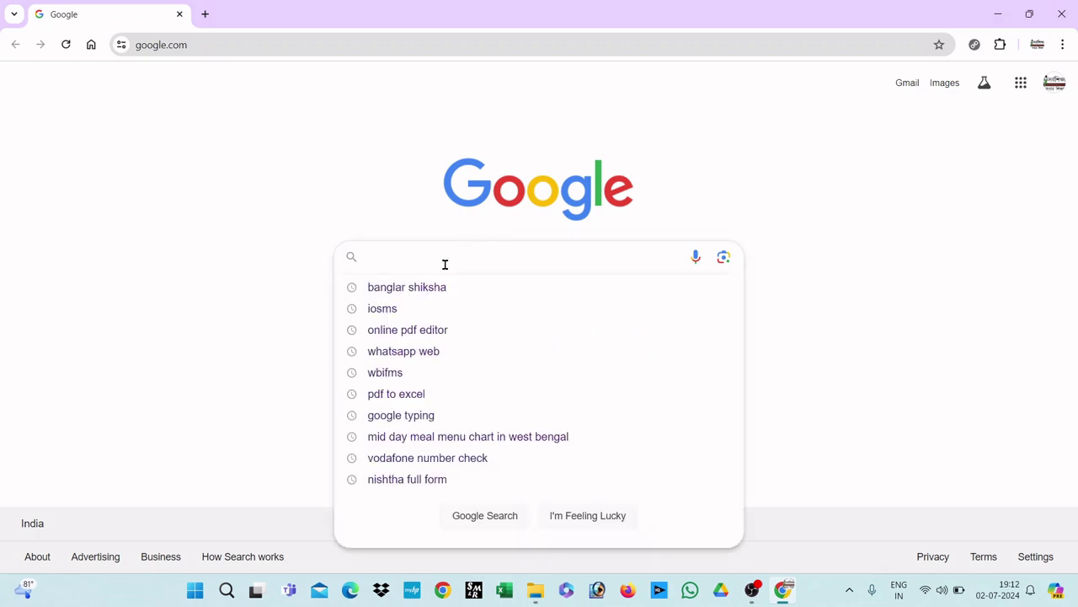
{"action": "type", "text": "onli"}
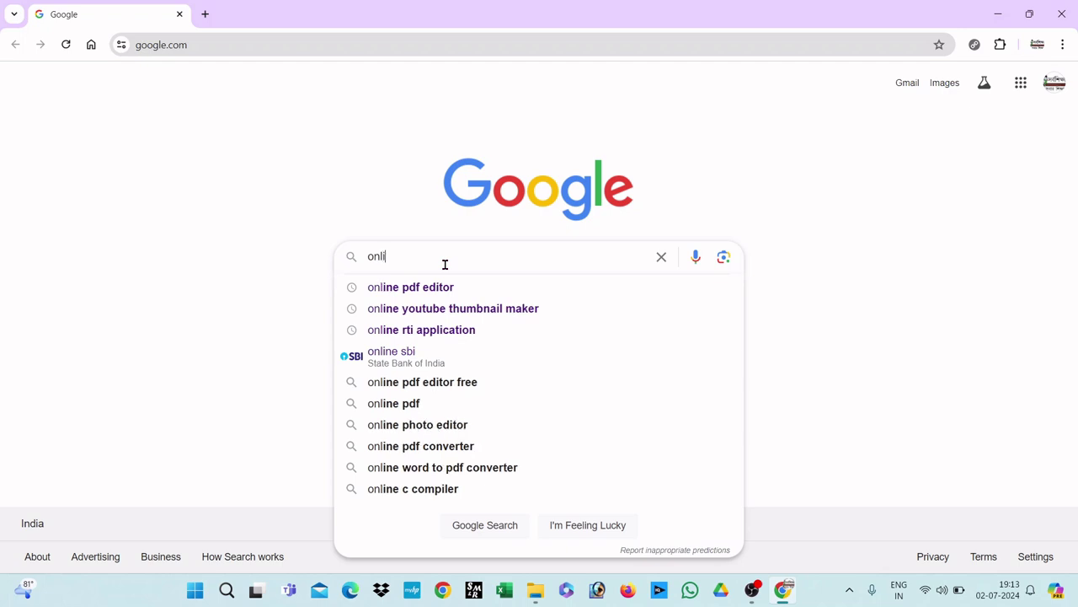
{"action": "type", "text": "ne"}
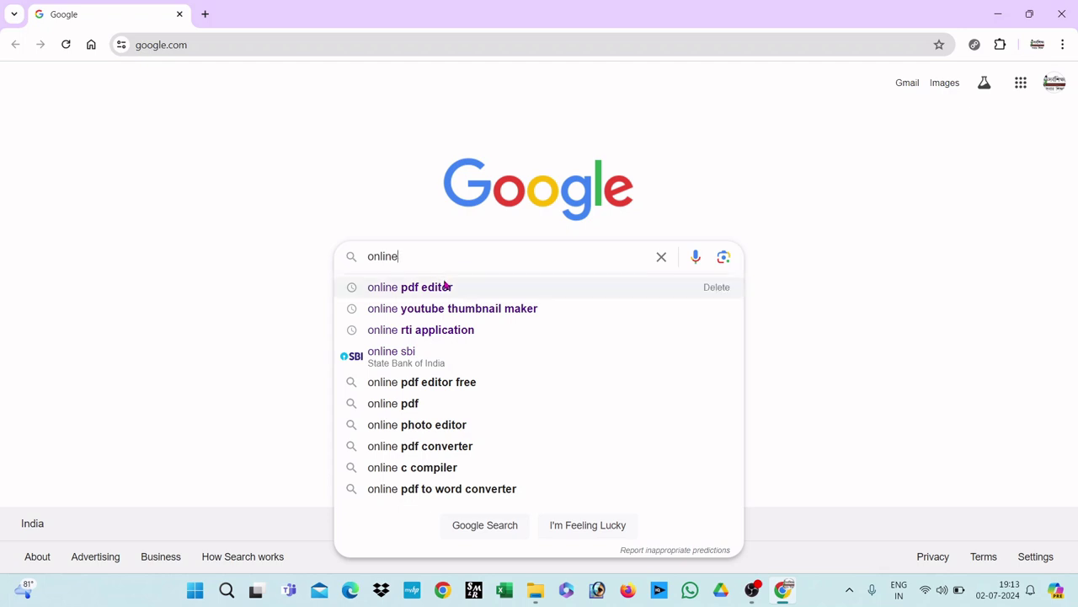
{"action": "left_click", "coordinate": [447, 285]}
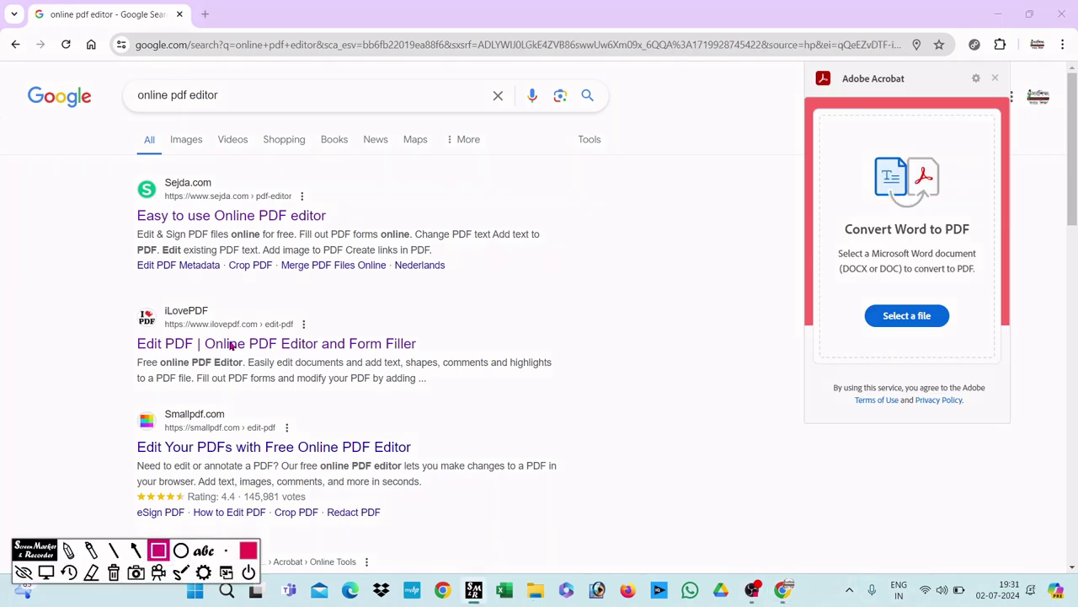
Frame the Sejda.com search result with a marker rectangle, clear the marking and open that result
{"action": "mouse_move", "coordinate": [102, 201]}
{"action": "left_mouse_down"}
{"action": "mouse_move", "coordinate": [420, 282]}
{"action": "mouse_move", "coordinate": [554, 296]}
{"action": "left_mouse_up"}
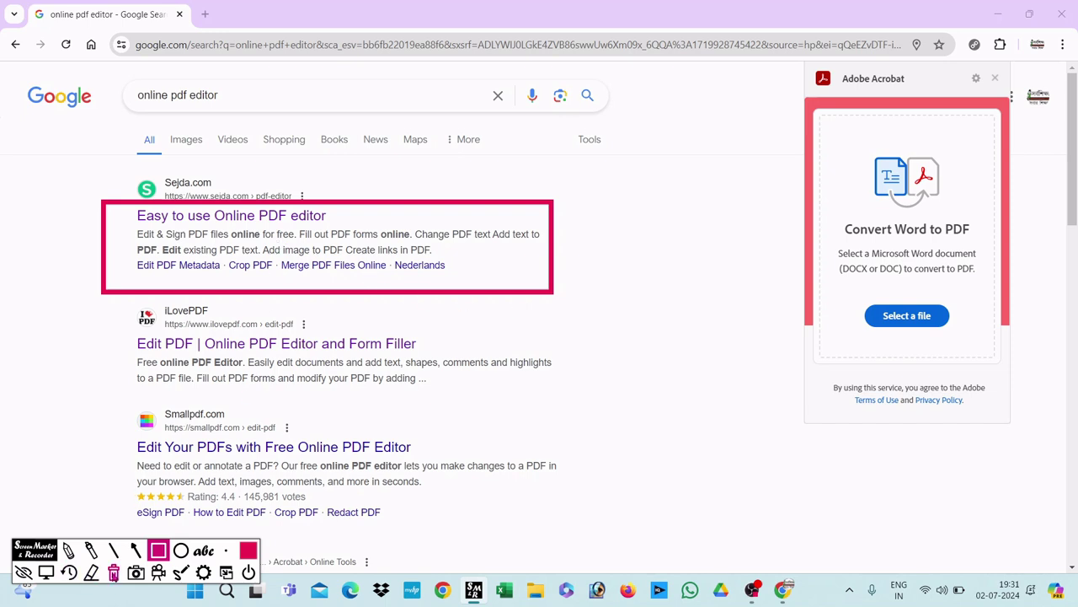
{"action": "left_click", "coordinate": [114, 573]}
{"action": "left_click", "coordinate": [46, 573]}
{"action": "left_click", "coordinate": [243, 215]}
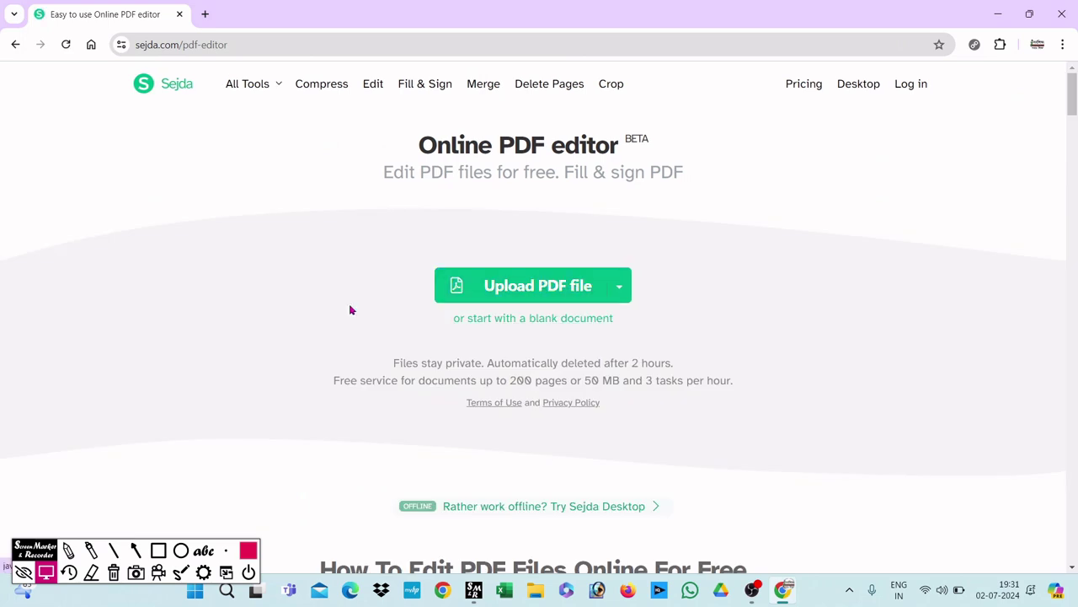
Frame the PDF upload area with marker rectangles, clear the markings and return to normal pointer mode
{"action": "left_click", "coordinate": [159, 550]}
{"action": "left_click_drag", "start_coordinate": [332, 128], "coordinate": [783, 401]}
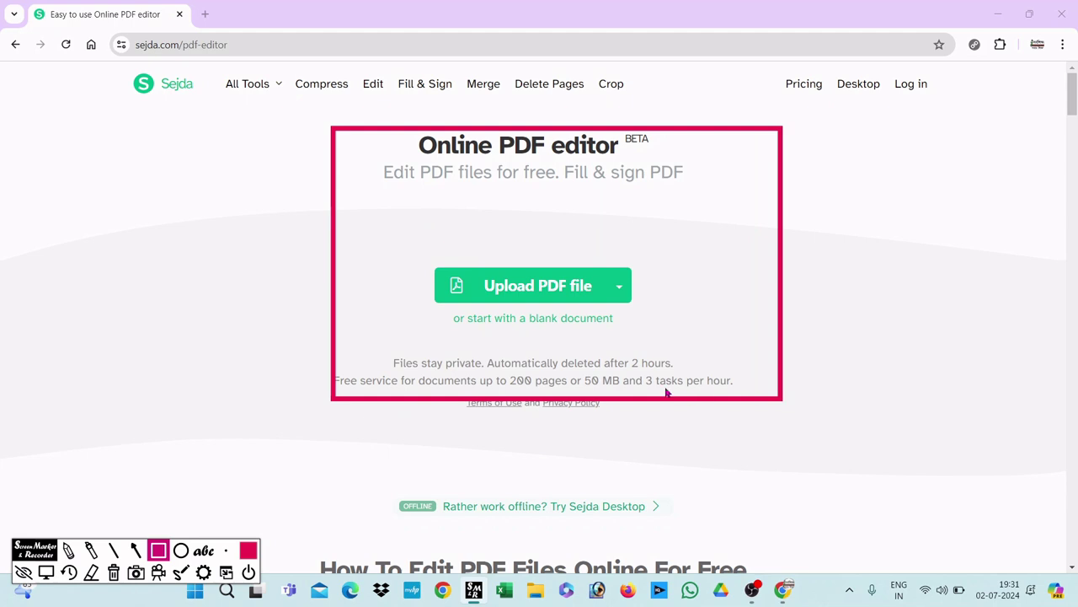
{"action": "mouse_move", "coordinate": [417, 255]}
{"action": "left_mouse_down"}
{"action": "mouse_move", "coordinate": [674, 364]}
{"action": "mouse_move", "coordinate": [739, 357]}
{"action": "left_mouse_up"}
{"action": "left_click", "coordinate": [113, 573]}
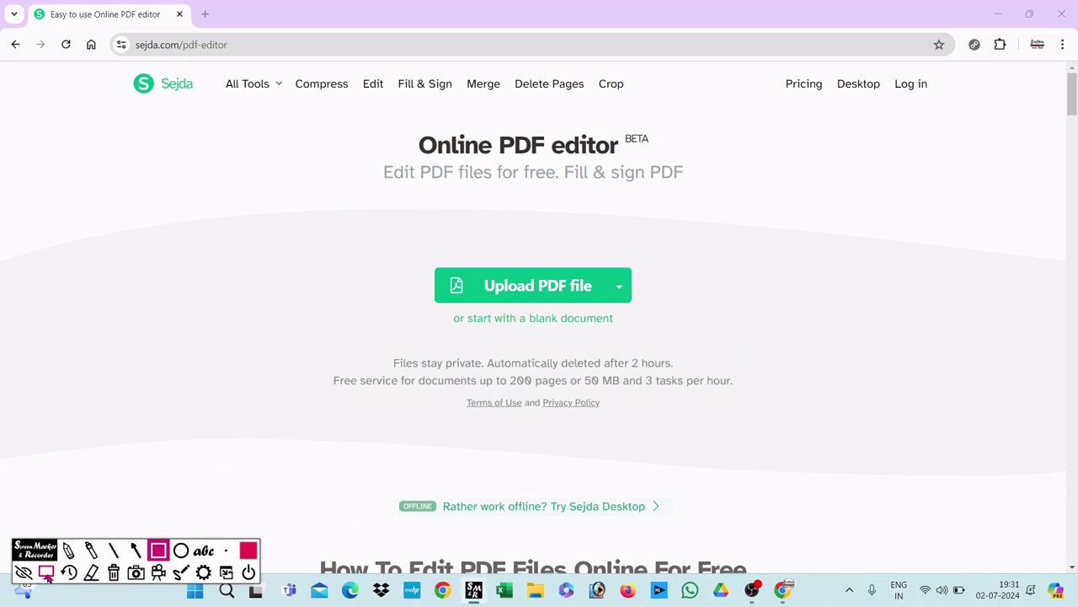
{"action": "left_click", "coordinate": [46, 573]}
Upload the most recent payslip PDF from the Downloads folder to the online editor
{"action": "left_click", "coordinate": [584, 294]}
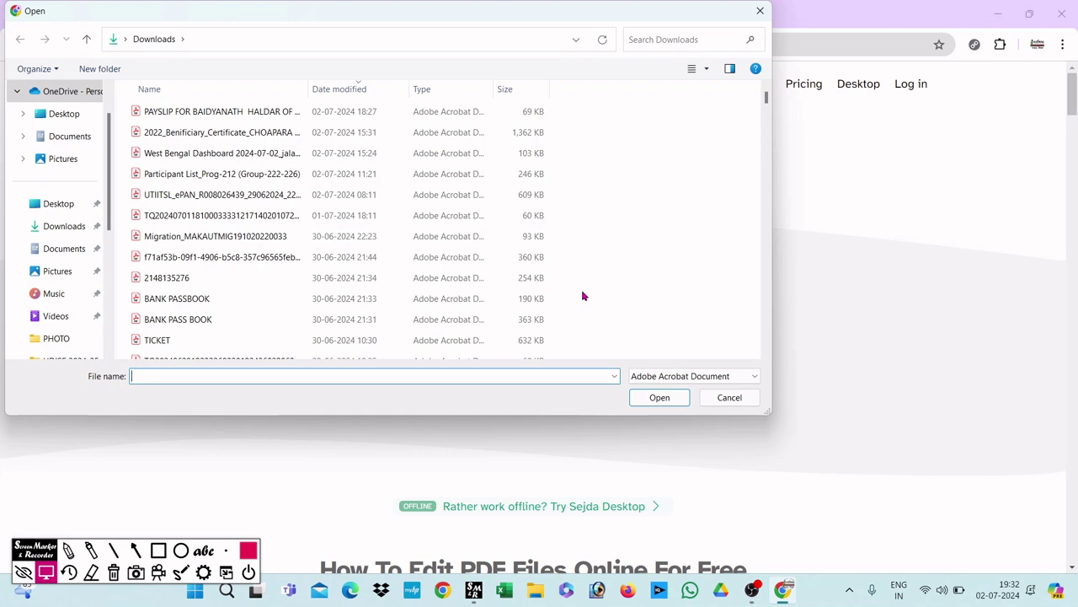
{"action": "key", "text": "Escape"}
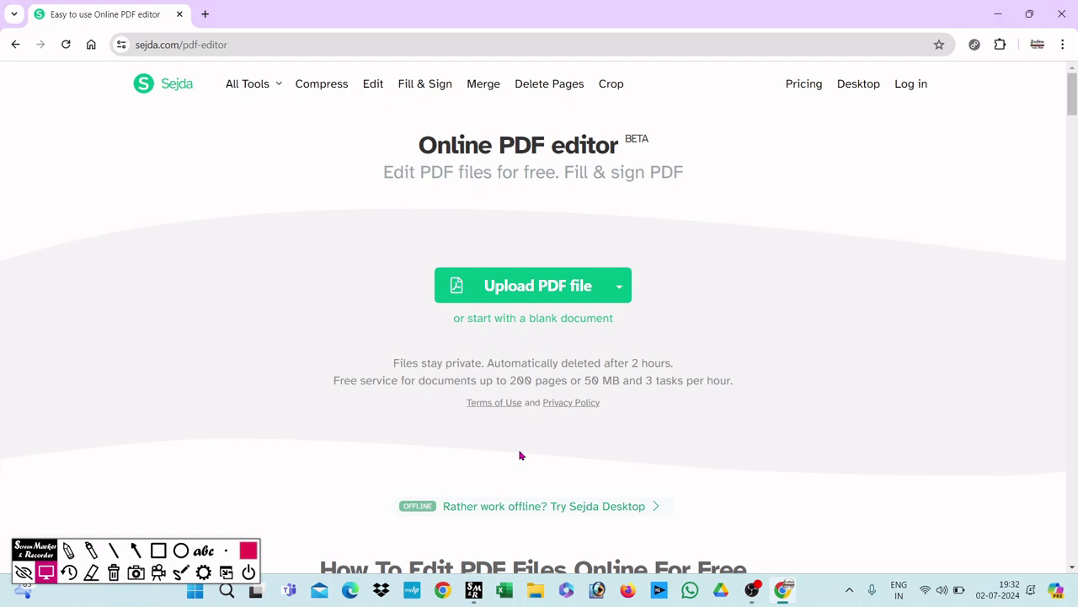
{"action": "left_click", "coordinate": [561, 296]}
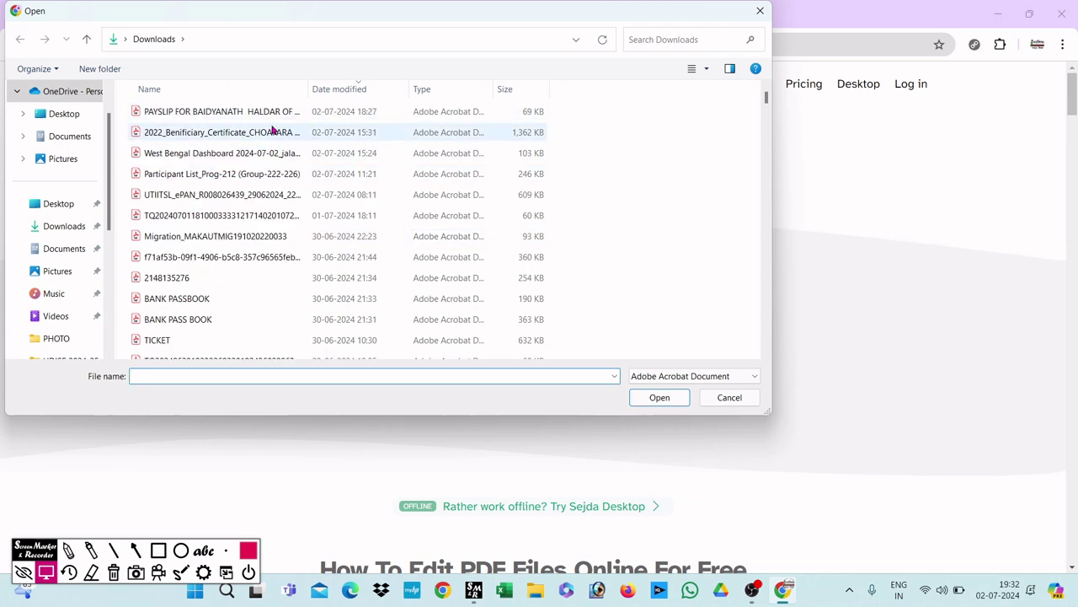
{"action": "left_click", "coordinate": [249, 115]}
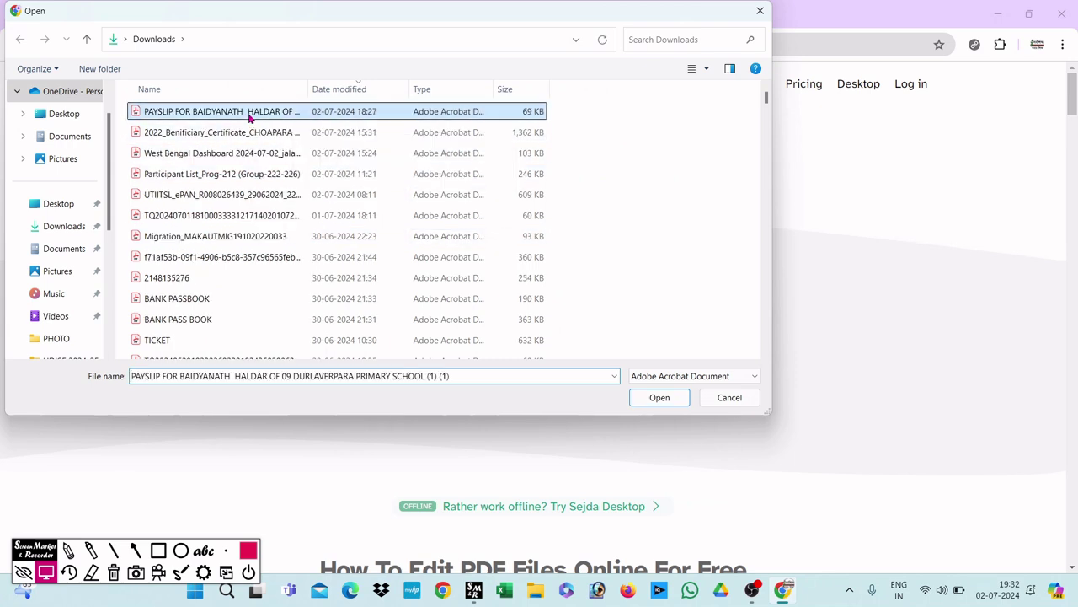
{"action": "left_click", "coordinate": [662, 398]}
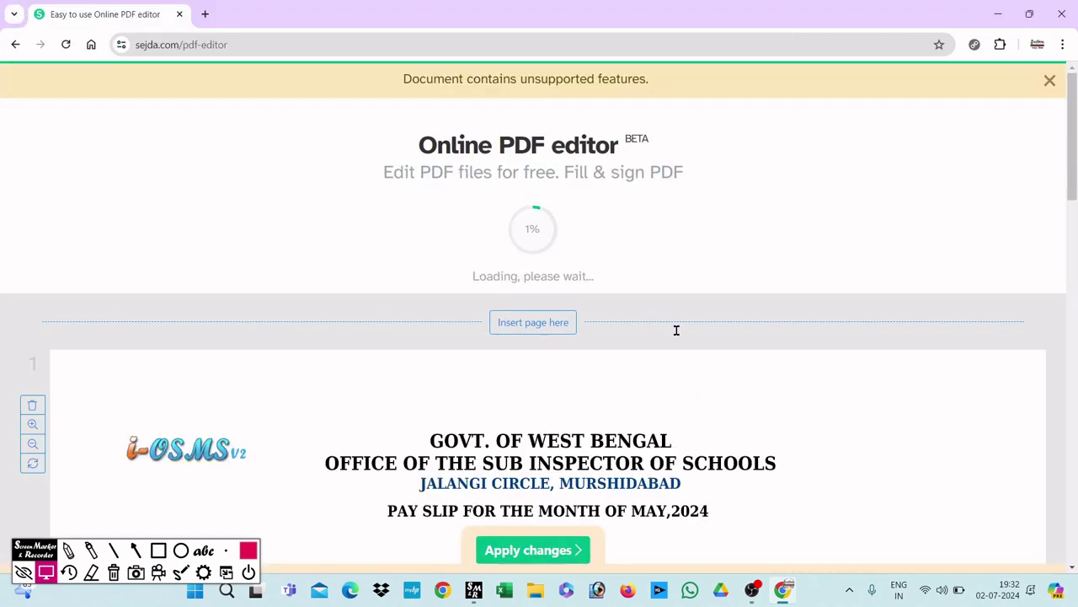
Examine the uploaded payslip's heading, employee details and the earnings and deductions table
{"action": "scroll", "coordinate": [682, 322], "scroll_direction": "down", "scroll_amount": 4}
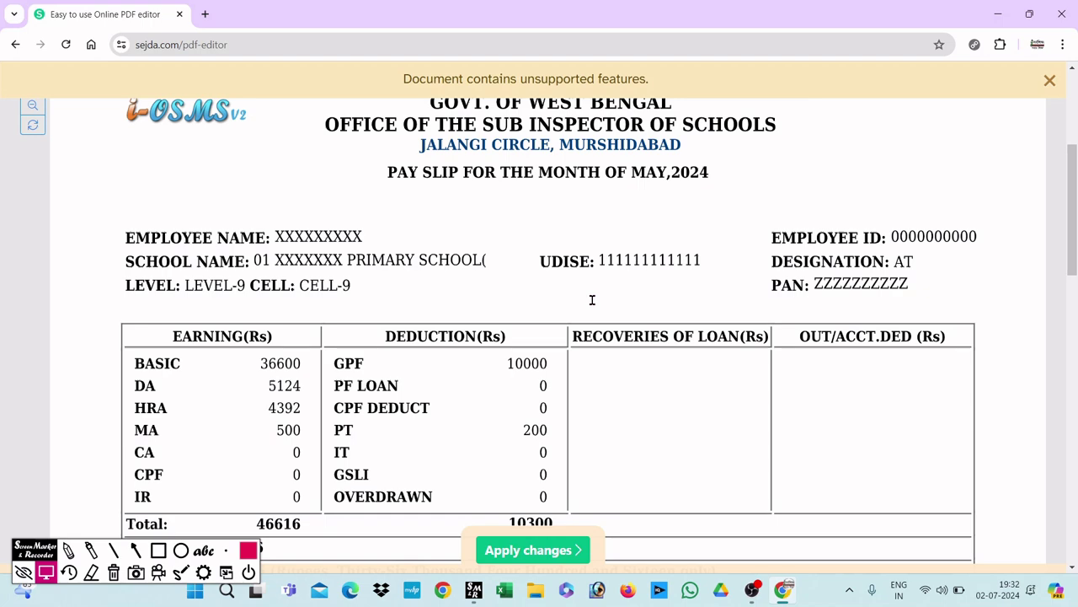
{"action": "scroll", "coordinate": [450, 292], "scroll_direction": "up", "scroll_amount": 1}
{"action": "scroll", "coordinate": [510, 291], "scroll_direction": "down", "scroll_amount": 2}
{"action": "scroll", "coordinate": [510, 291], "scroll_direction": "up", "scroll_amount": 2}
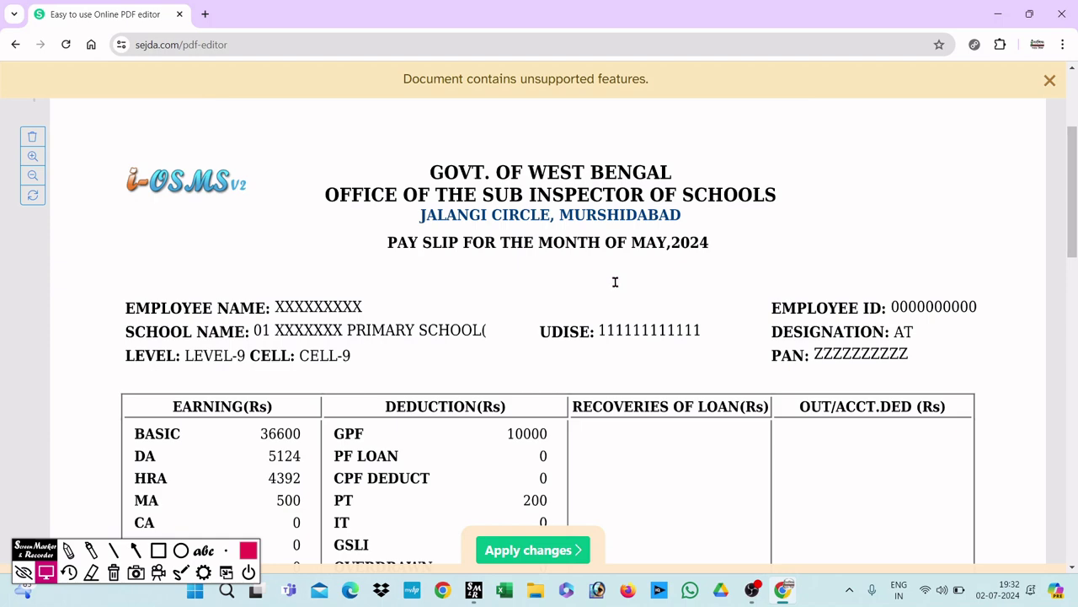
{"action": "scroll", "coordinate": [615, 282], "scroll_direction": "down", "scroll_amount": 1}
{"action": "scroll", "coordinate": [615, 281], "scroll_direction": "up", "scroll_amount": 1}
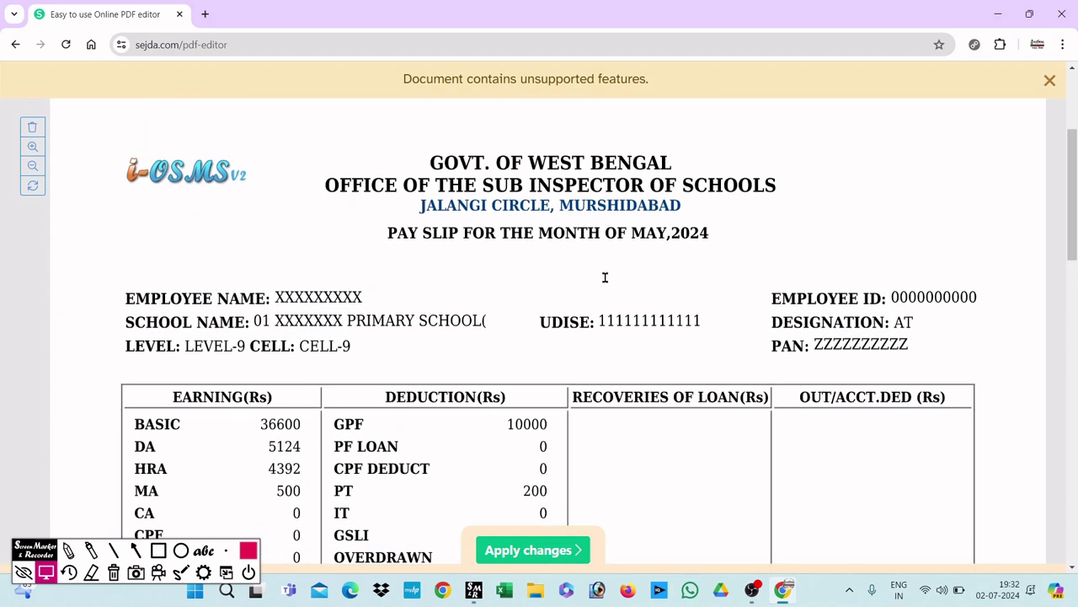
{"action": "scroll", "coordinate": [604, 277], "scroll_direction": "down", "scroll_amount": 2}
{"action": "scroll", "coordinate": [514, 291], "scroll_direction": "down", "scroll_amount": 5}
{"action": "scroll", "coordinate": [547, 320], "scroll_direction": "up", "scroll_amount": 6}
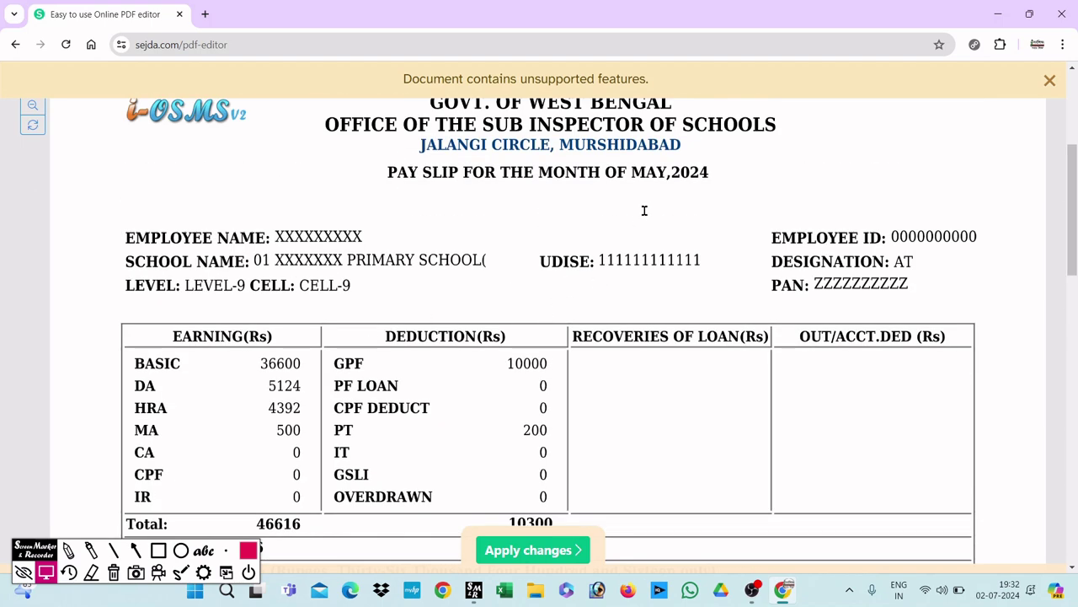
Replace the month in the payslip's heading with JULY
{"action": "left_click", "coordinate": [658, 173]}
{"action": "left_click", "coordinate": [646, 172]}
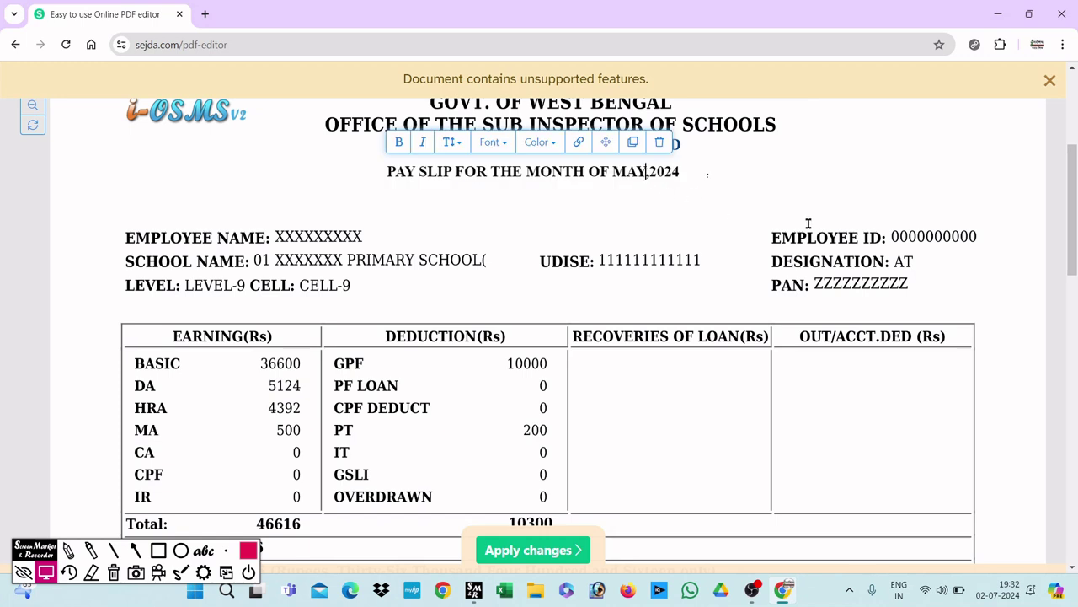
{"action": "key", "text": "BackSpace"}
{"action": "key", "text": "BackSpace"}
{"action": "key", "text": "BackSpace"}
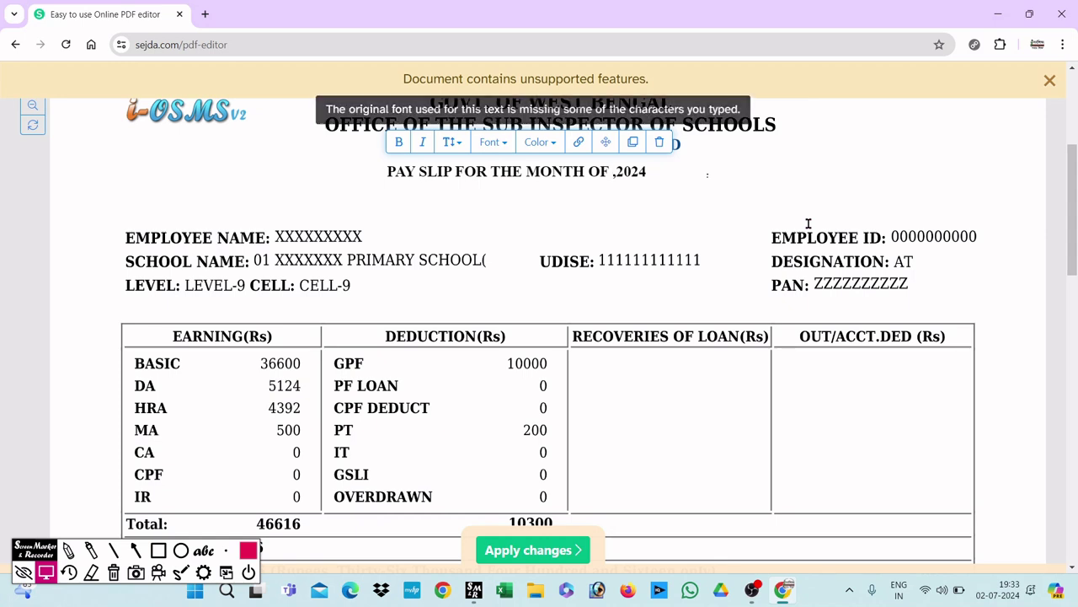
{"action": "type", "text": "JULY"}
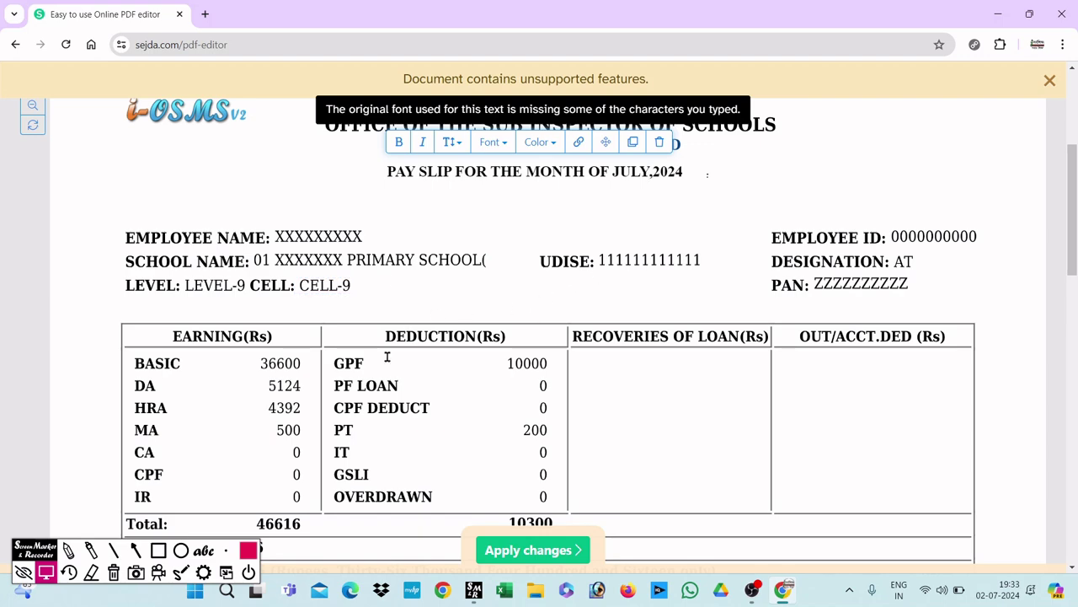
Look over the rest of the payslip and apply the changes, briefly framing the apply control with a marker rectangle
{"action": "scroll", "coordinate": [460, 375], "scroll_direction": "down", "scroll_amount": 2}
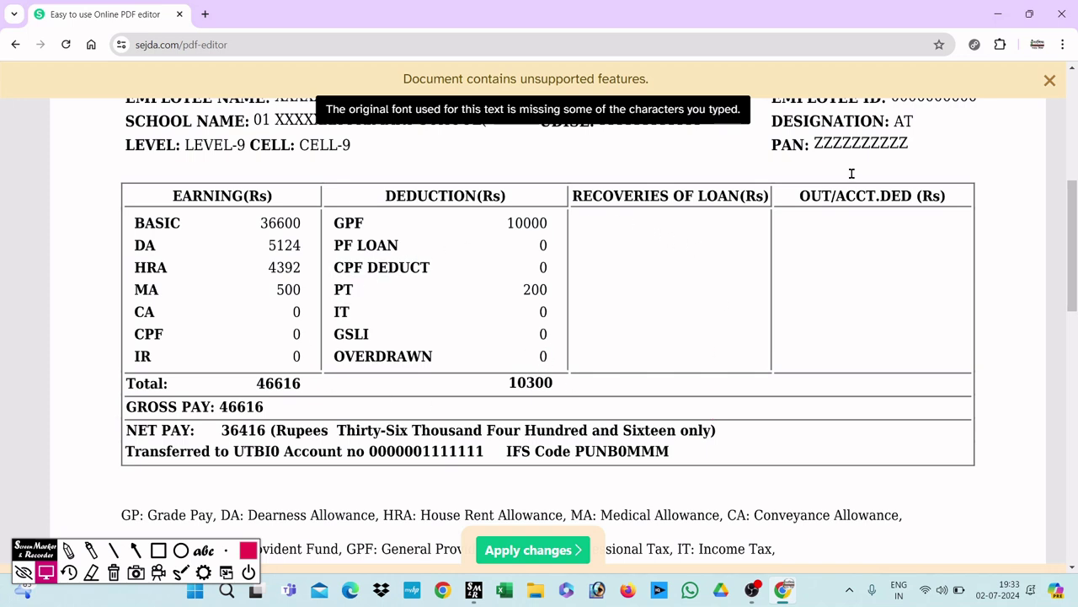
{"action": "scroll", "coordinate": [852, 172], "scroll_direction": "up", "scroll_amount": 1}
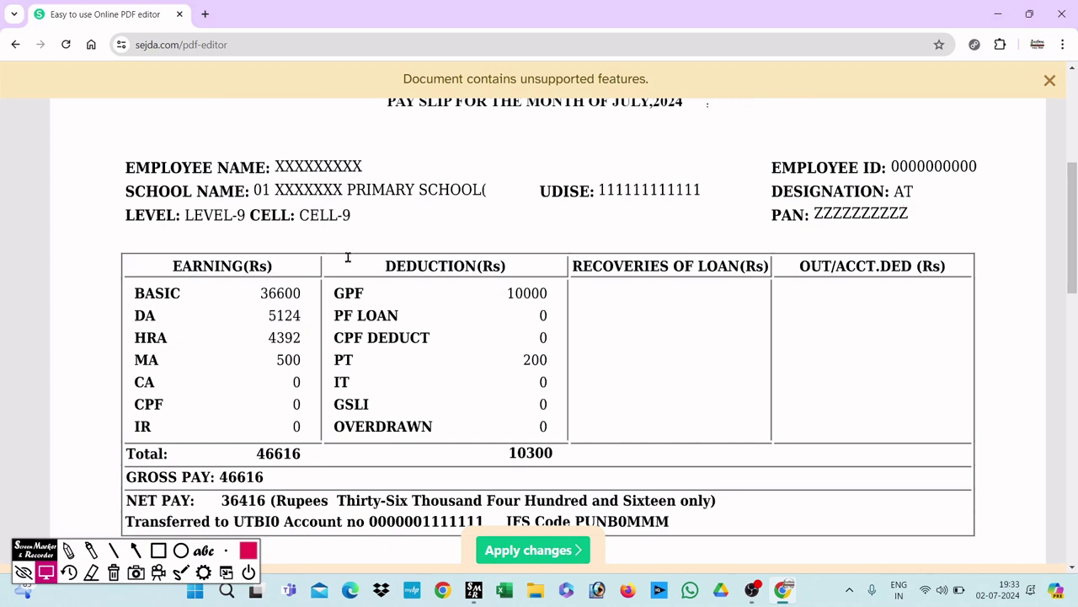
{"action": "scroll", "coordinate": [573, 265], "scroll_direction": "down", "scroll_amount": 5}
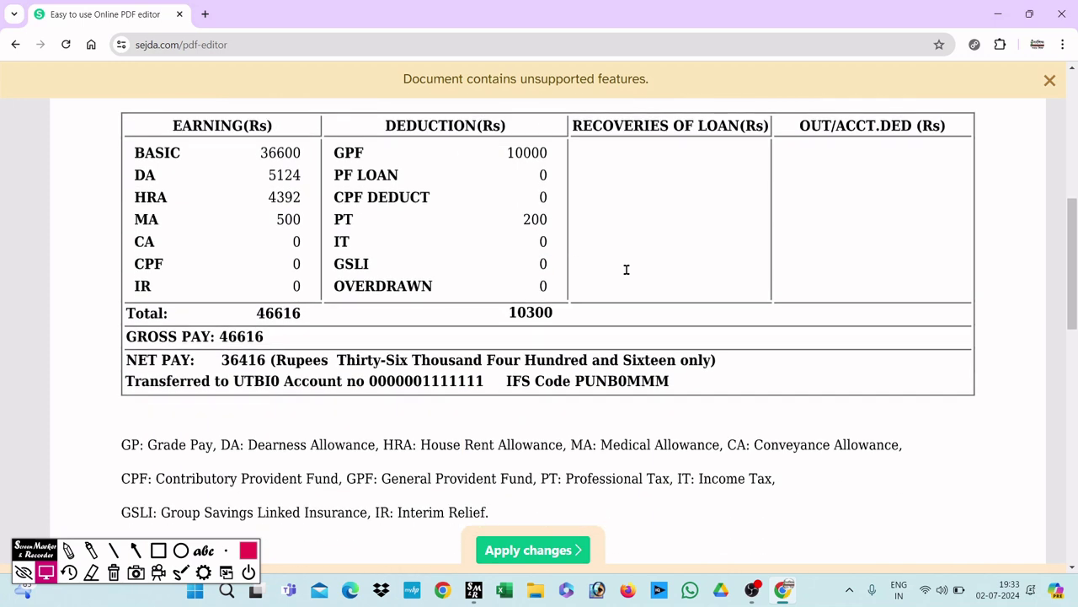
{"action": "scroll", "coordinate": [653, 326], "scroll_direction": "down", "scroll_amount": 3}
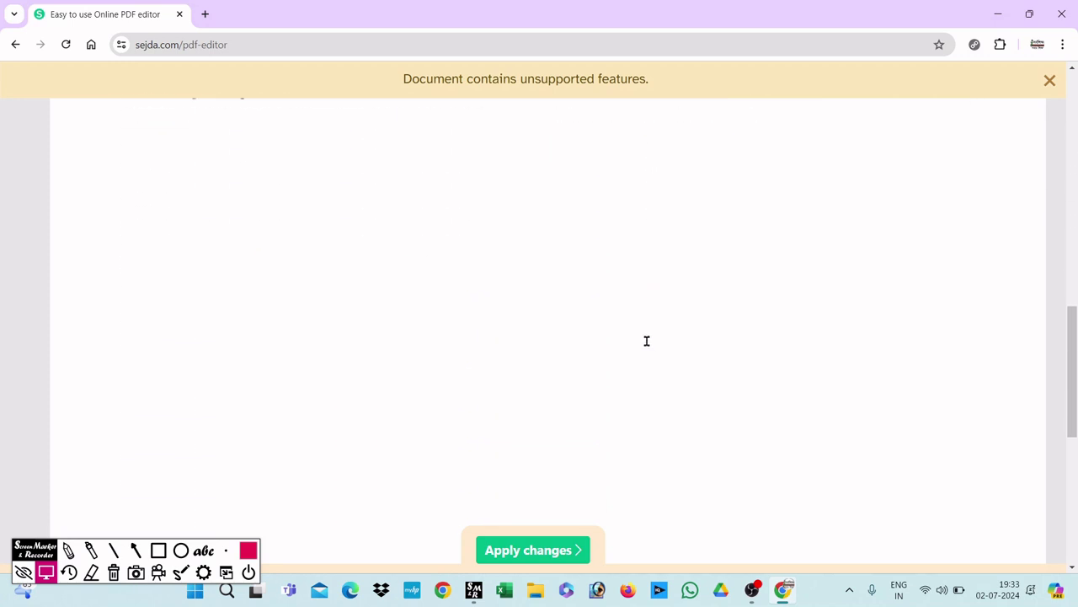
{"action": "left_click", "coordinate": [158, 550]}
{"action": "mouse_move", "coordinate": [408, 485]}
{"action": "left_mouse_down"}
{"action": "mouse_move", "coordinate": [446, 534]}
{"action": "mouse_move", "coordinate": [672, 572]}
{"action": "left_mouse_up"}
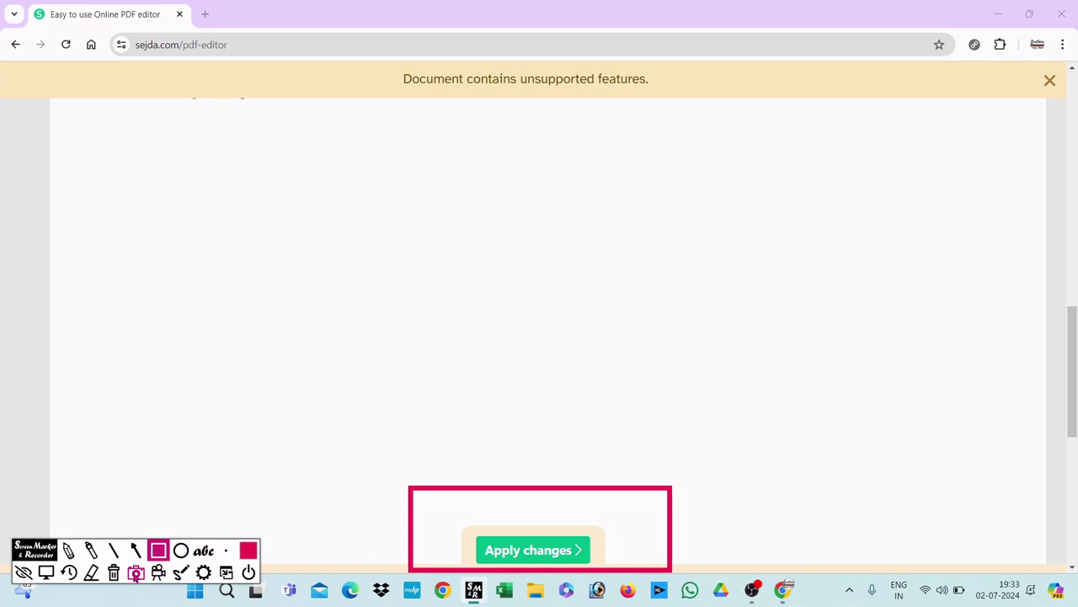
{"action": "left_click", "coordinate": [115, 573]}
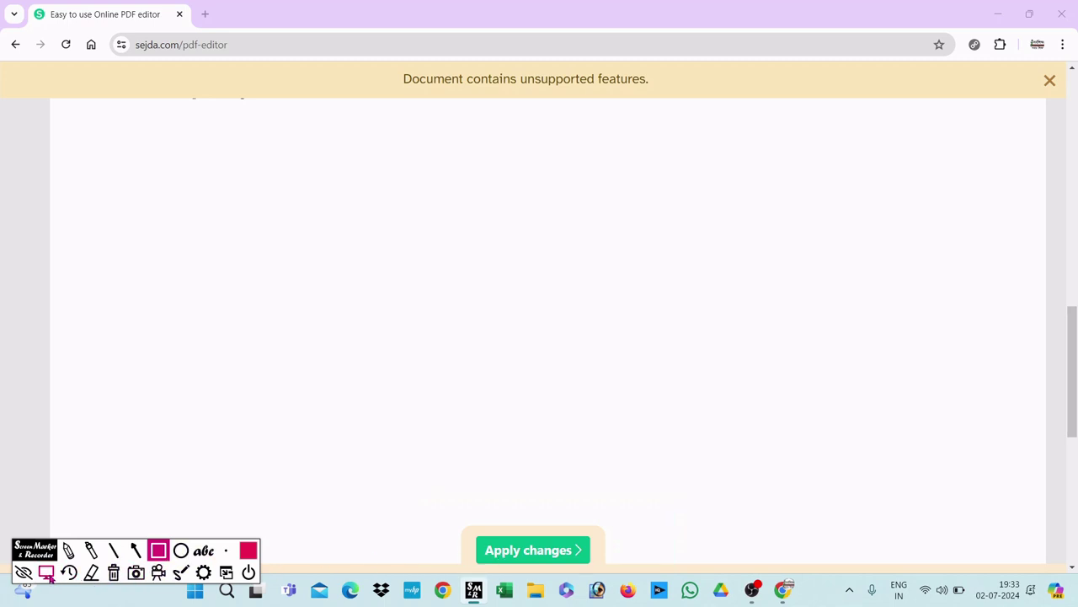
{"action": "left_click", "coordinate": [541, 552]}
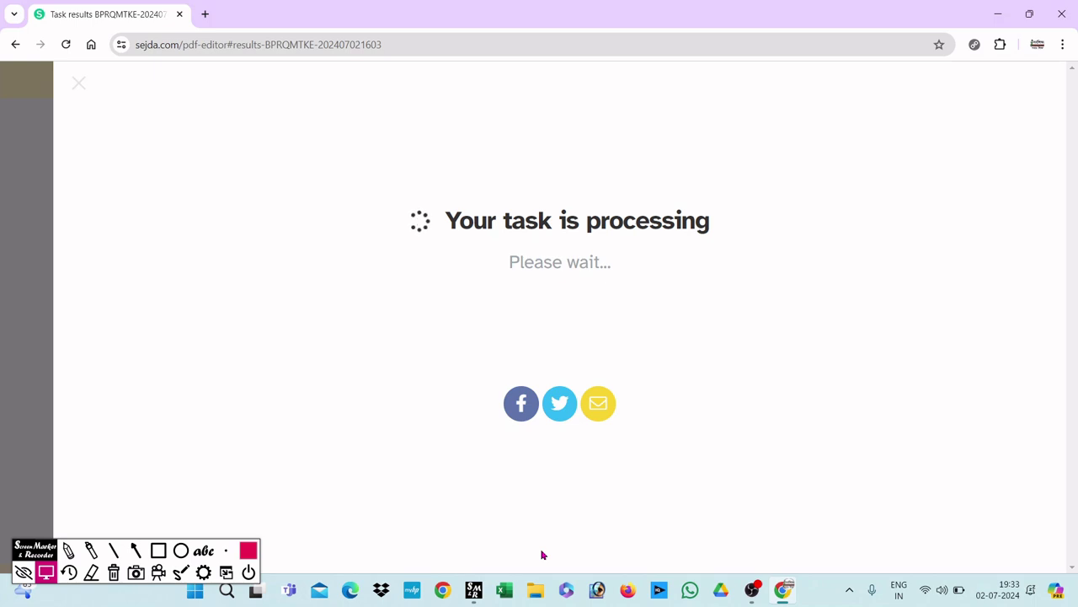
Frame the finished document's download area with a marker rectangle, clear it and return to normal pointer mode
{"action": "left_click", "coordinate": [158, 550]}
{"action": "mouse_move", "coordinate": [303, 162]}
{"action": "left_mouse_down"}
{"action": "mouse_move", "coordinate": [578, 281]}
{"action": "mouse_move", "coordinate": [701, 283]}
{"action": "left_mouse_up"}
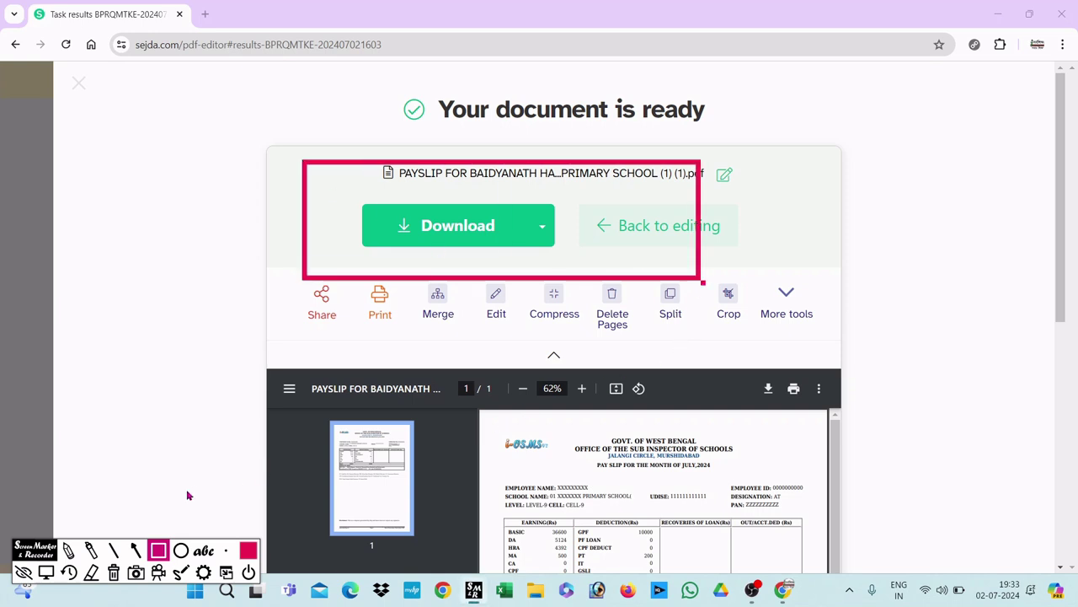
{"action": "left_click", "coordinate": [114, 572]}
{"action": "left_click", "coordinate": [45, 572]}
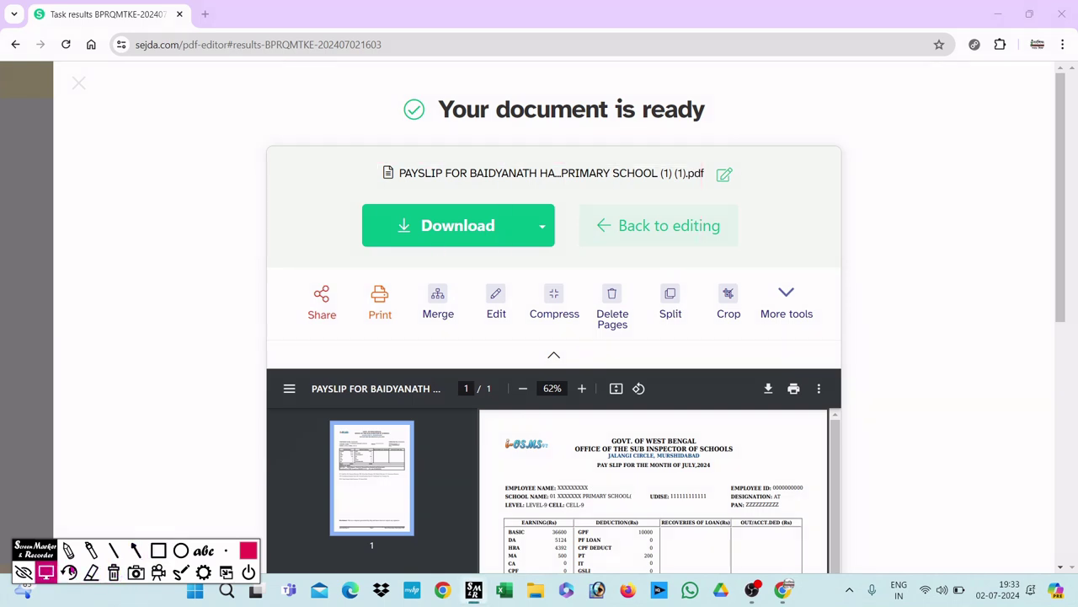
Save the edited payslip PDF to the Downloads folder and open the saved file in Adobe Acrobat to check it
{"action": "left_click", "coordinate": [467, 226]}
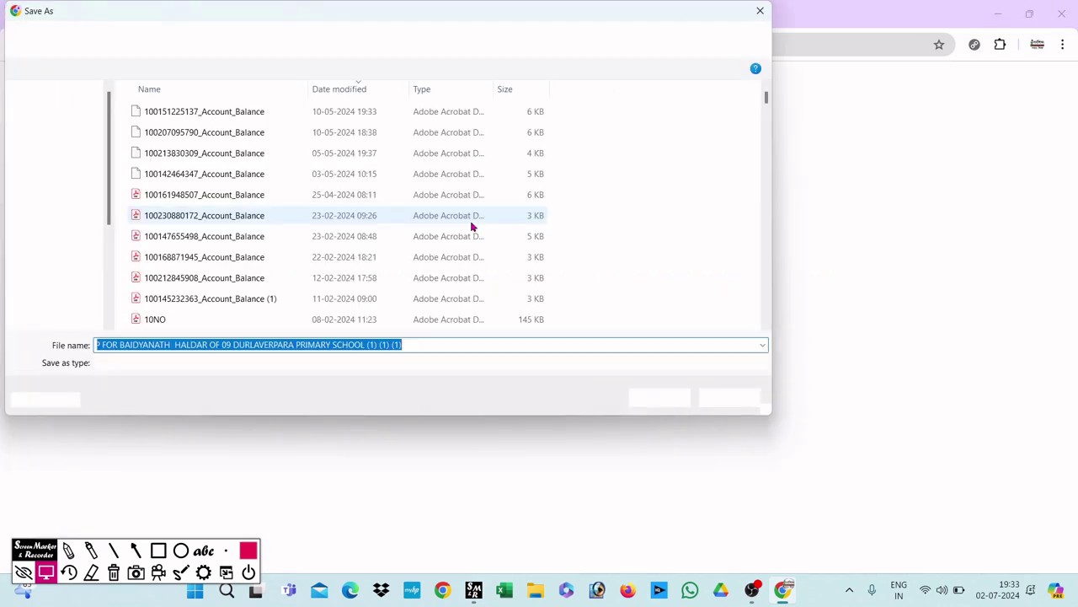
{"action": "left_click", "coordinate": [657, 397]}
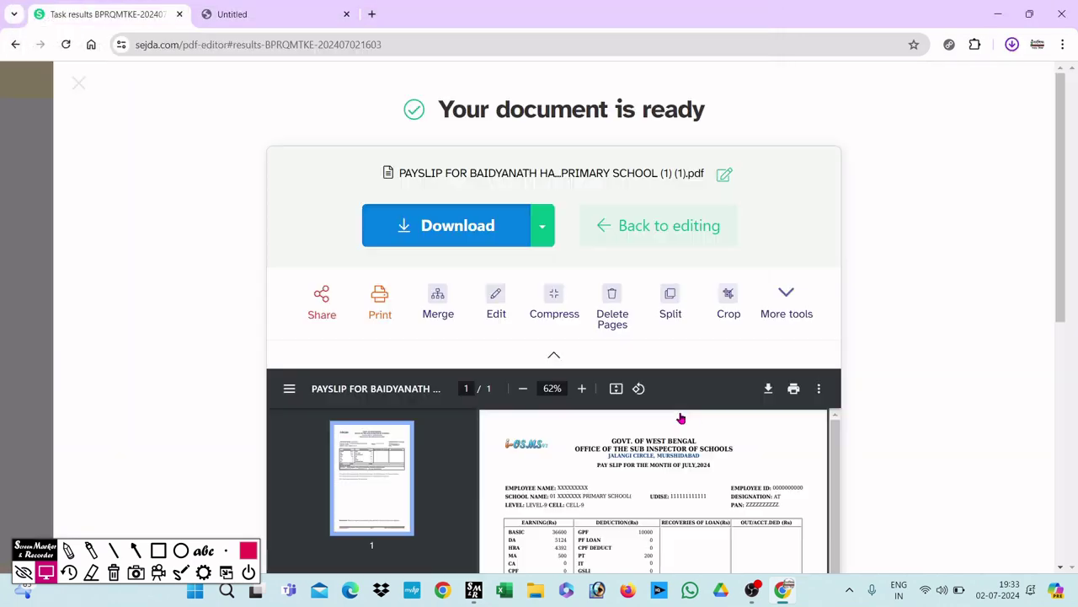
{"action": "left_click", "coordinate": [975, 77]}
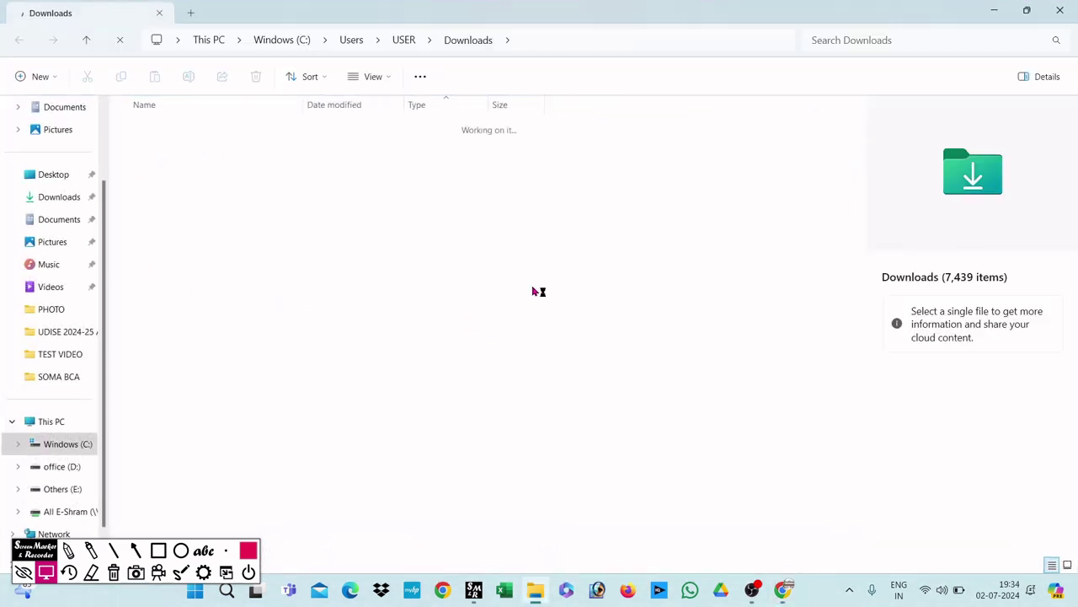
{"action": "double_click", "coordinate": [240, 188]}
{"action": "scroll", "coordinate": [847, 219], "scroll_direction": "down", "scroll_amount": 3}
{"action": "scroll", "coordinate": [843, 231], "scroll_direction": "up", "scroll_amount": 3}
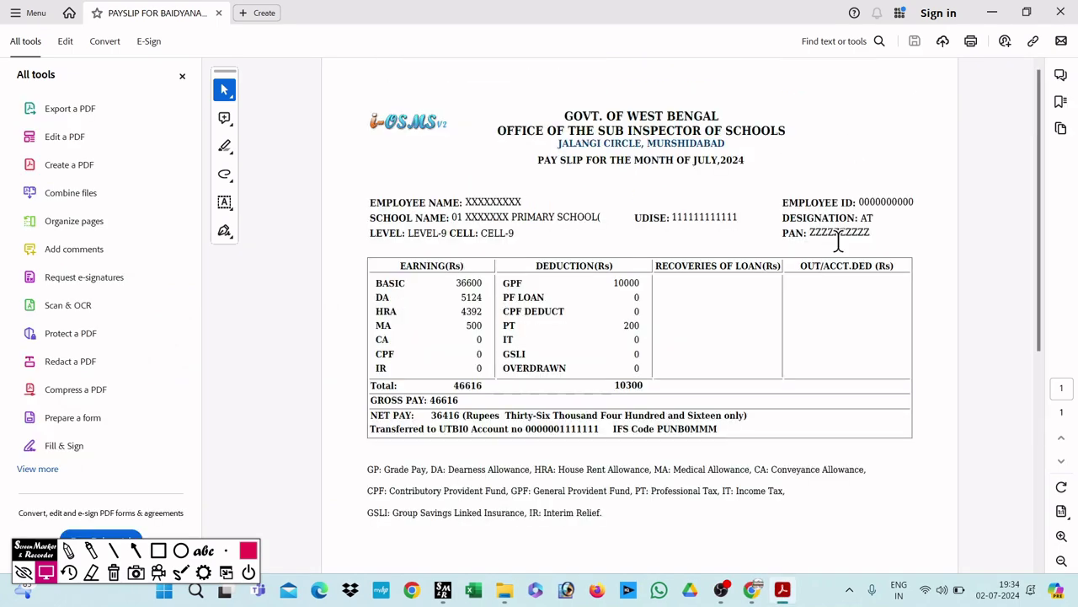